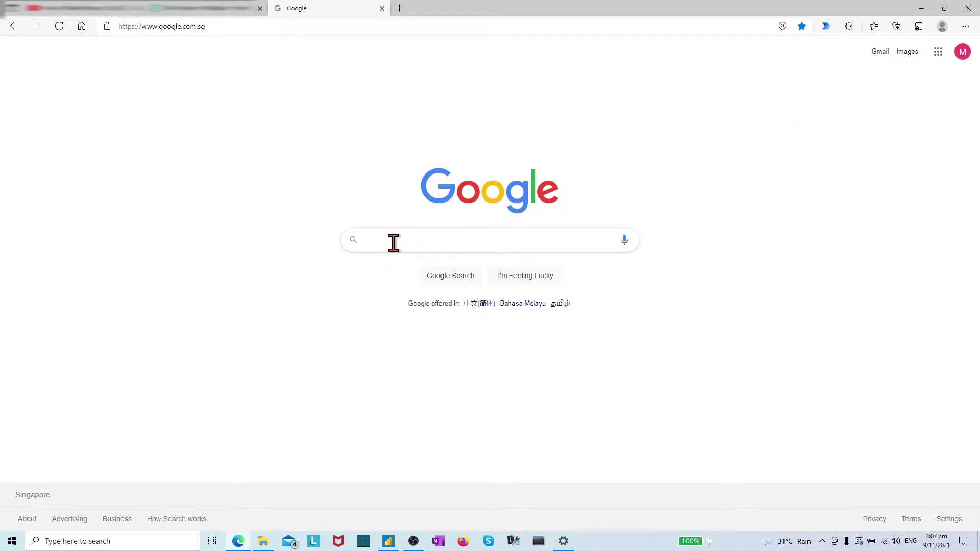
- Search Google for 'tabular editor free download' and open the SQLBI Tabular Editor page
{"action": "left_click", "coordinate": [393, 242]}
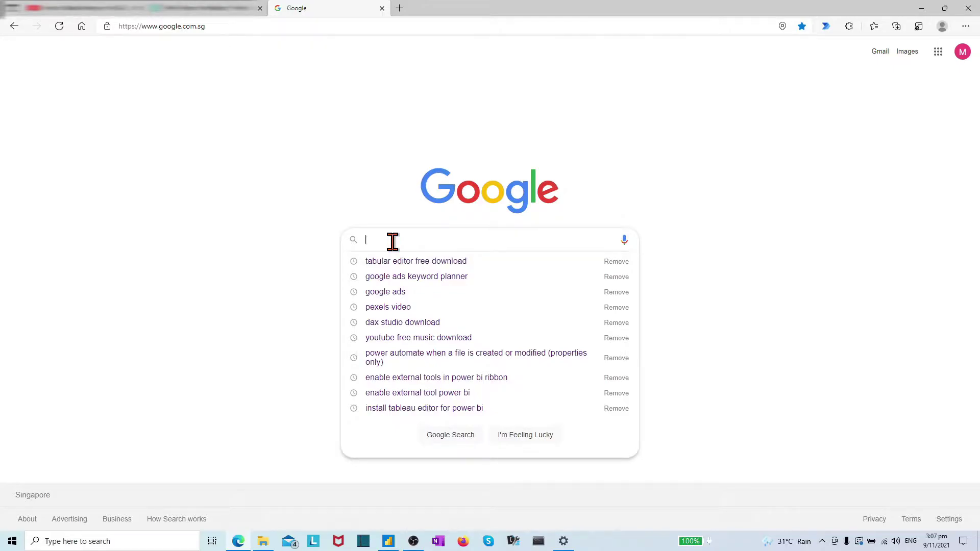
{"action": "type", "text": "tabular editor free download"}
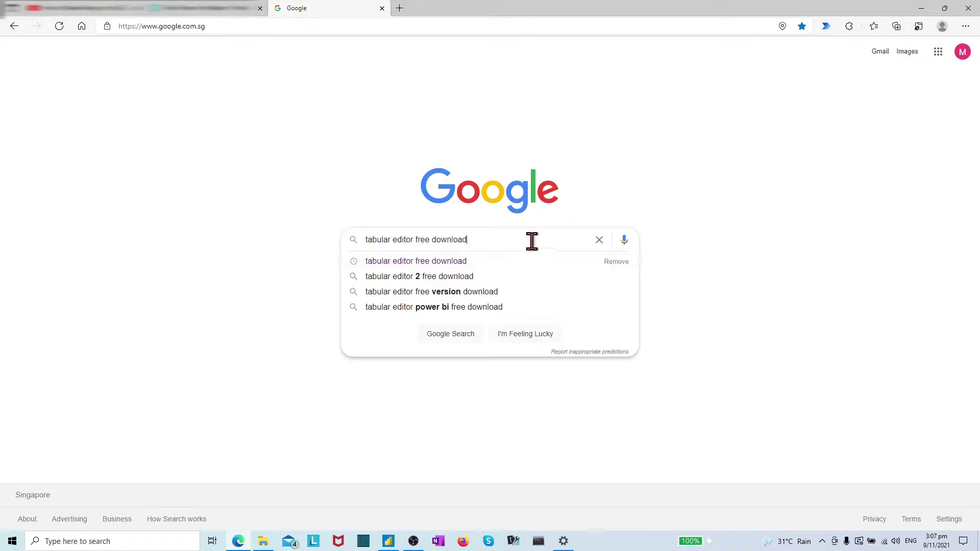
{"action": "left_click", "coordinate": [463, 262]}
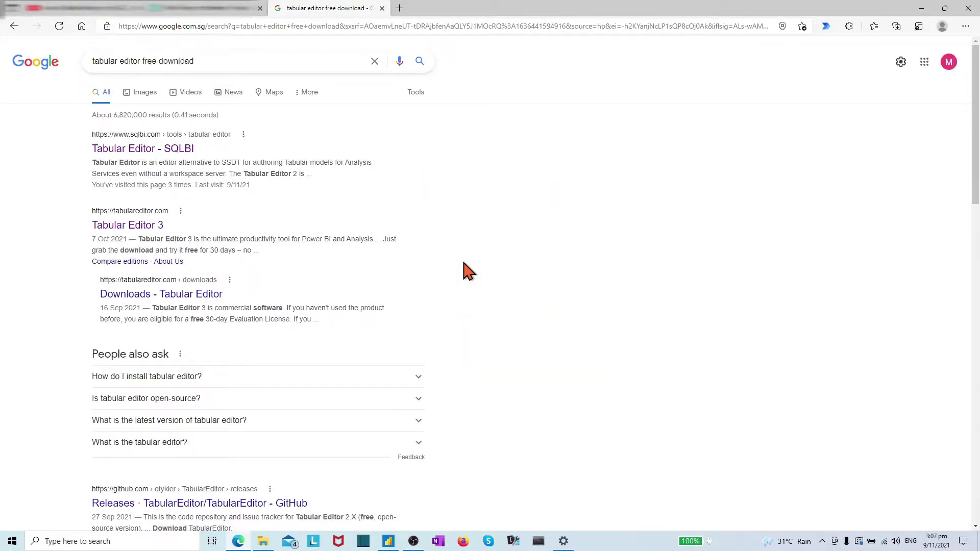
{"action": "left_click", "coordinate": [139, 157]}
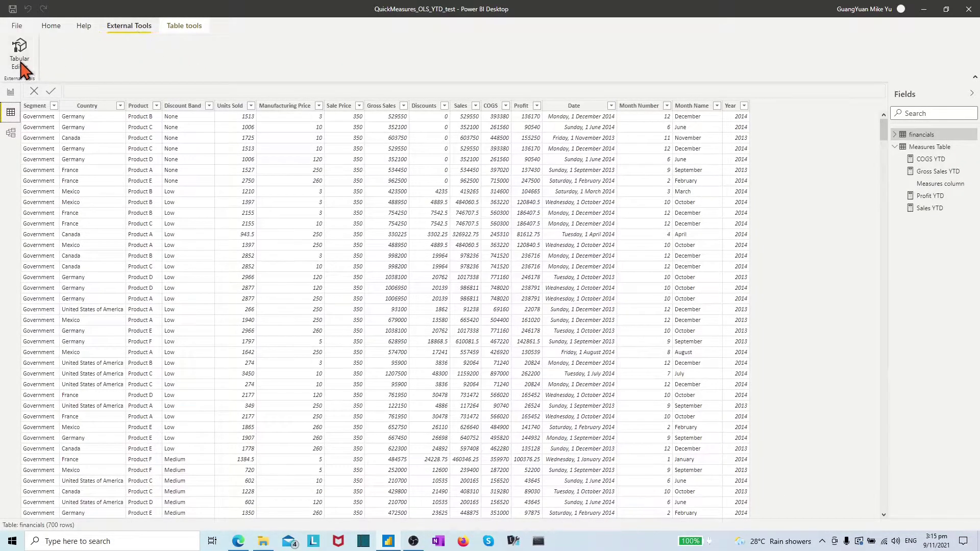
- From Report view, open Manage roles and add a role named OLS_Column_restrictions
{"action": "left_click", "coordinate": [11, 94]}
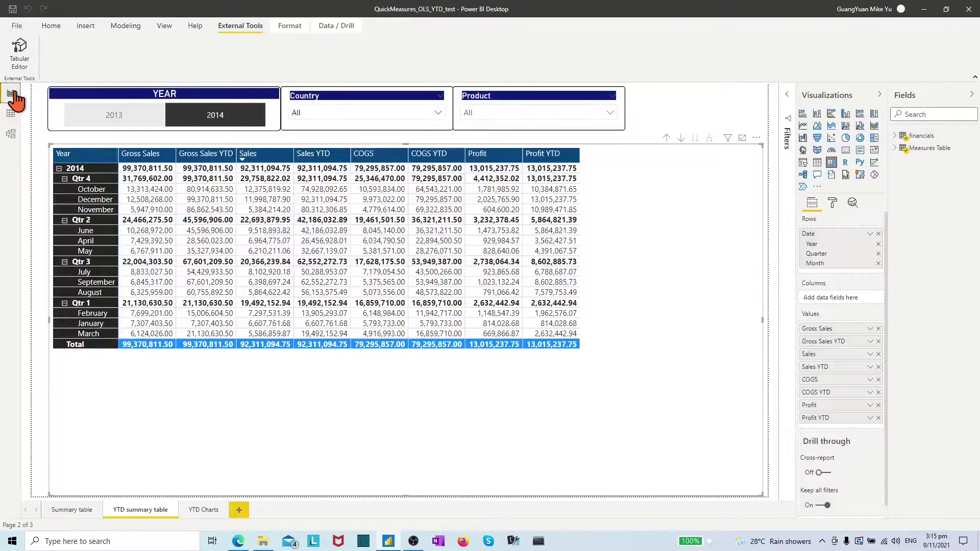
{"action": "left_click", "coordinate": [126, 27]}
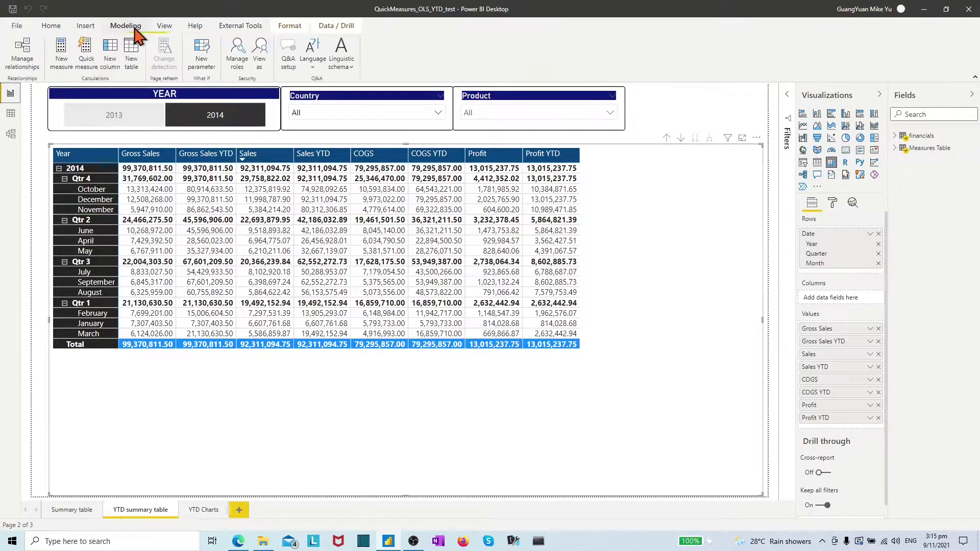
{"action": "left_click", "coordinate": [234, 64]}
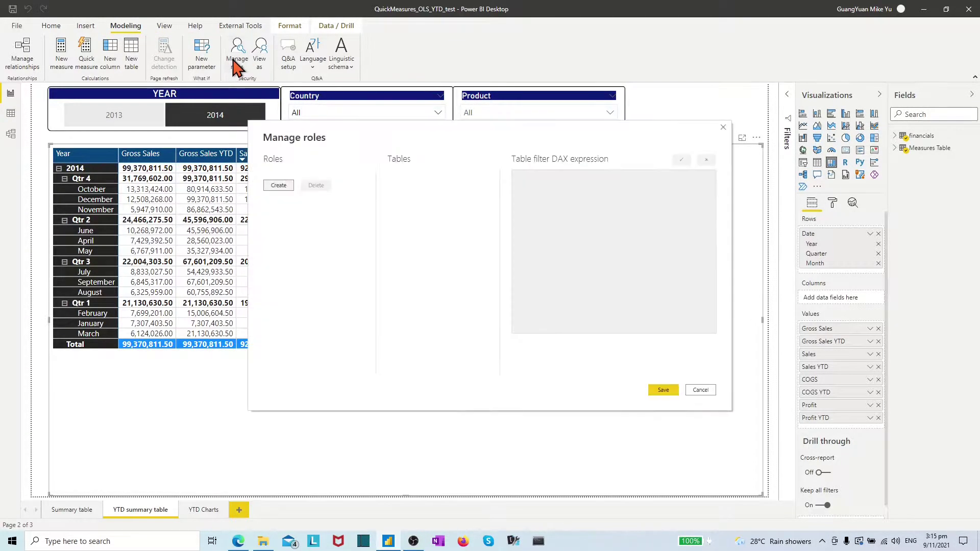
{"action": "left_click", "coordinate": [281, 187]}
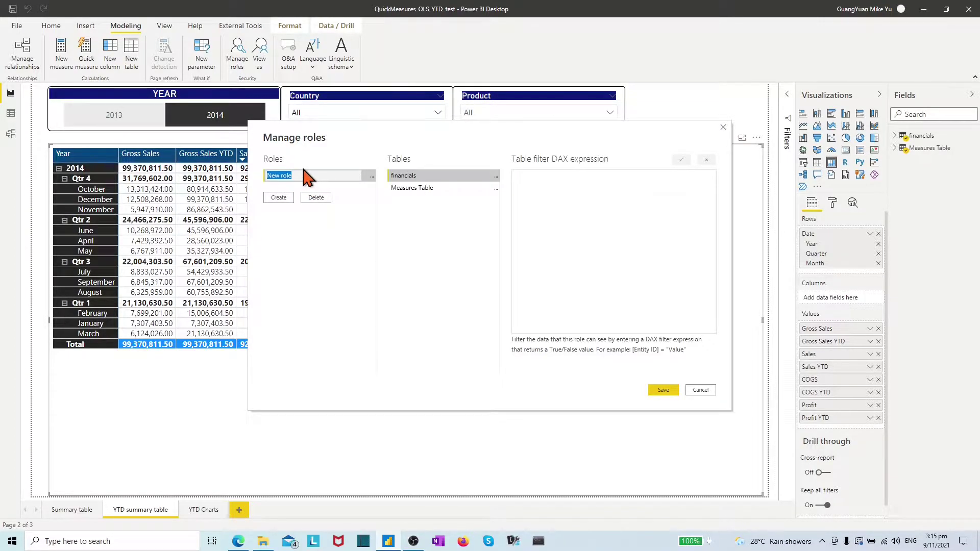
{"action": "type", "text": "OLS_Column_Restrictions"}
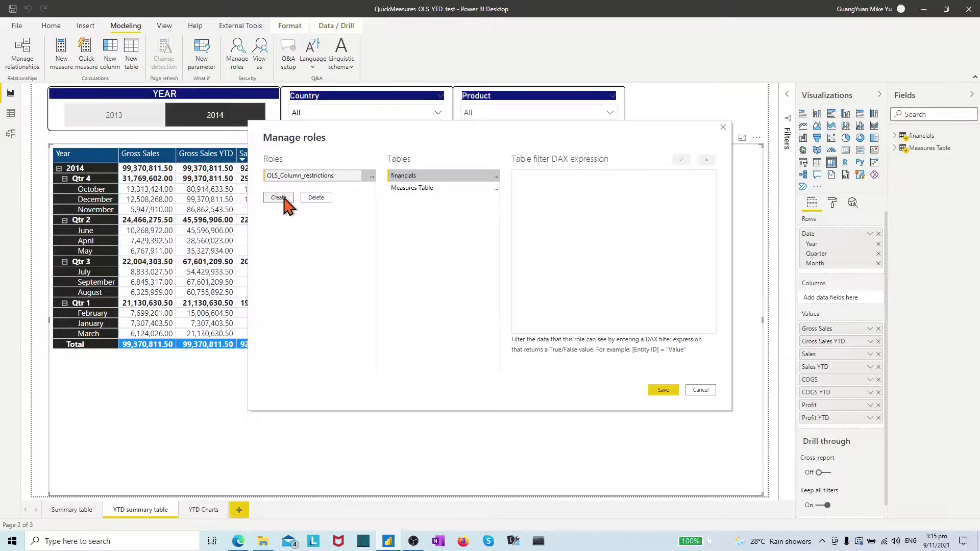
- Add a second role named OLS_Table_restrictions and save both roles
{"action": "left_click", "coordinate": [279, 198]}
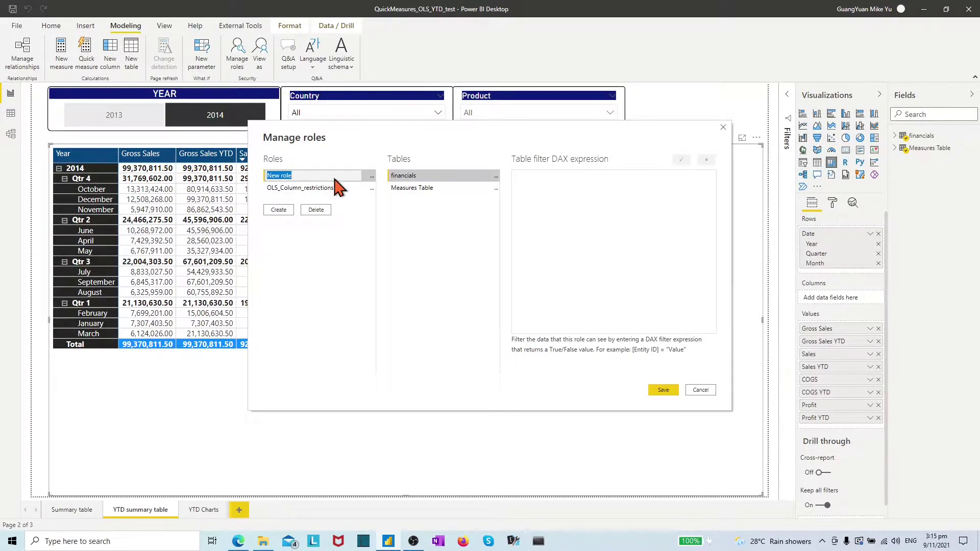
{"action": "type", "text": "OLS_Column_restrictions"}
{"action": "type", "text": "Table_"}
{"action": "key", "text": "Return"}
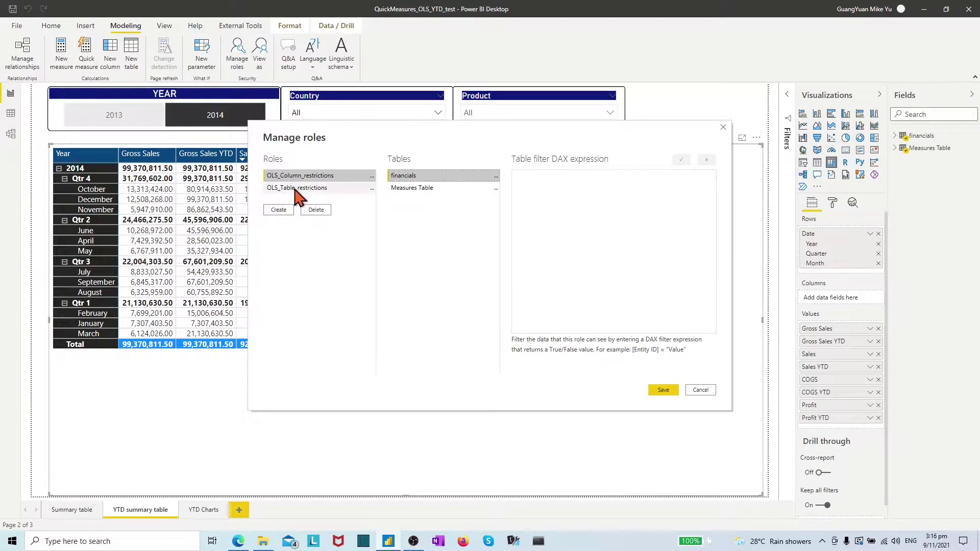
{"action": "left_click", "coordinate": [664, 391]}
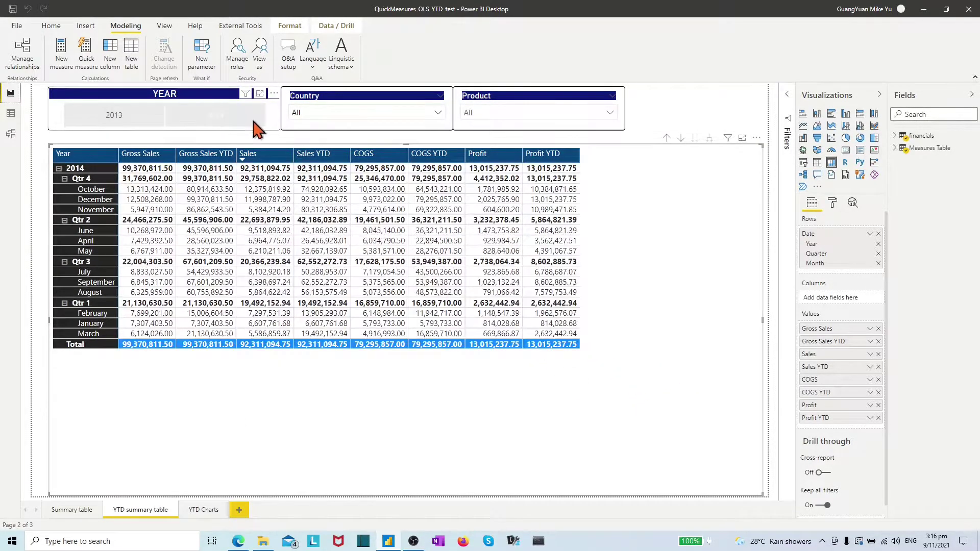
- Launch Tabular Editor from External Tools and inspect the OLS_Column_restrictions role
{"action": "left_click", "coordinate": [217, 109]}
{"action": "left_click", "coordinate": [240, 26]}
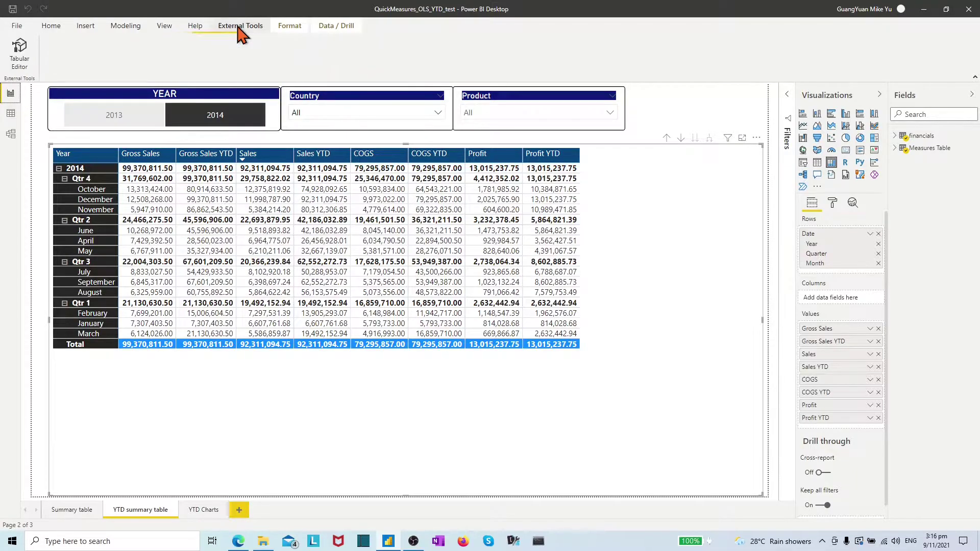
{"action": "left_click", "coordinate": [20, 51]}
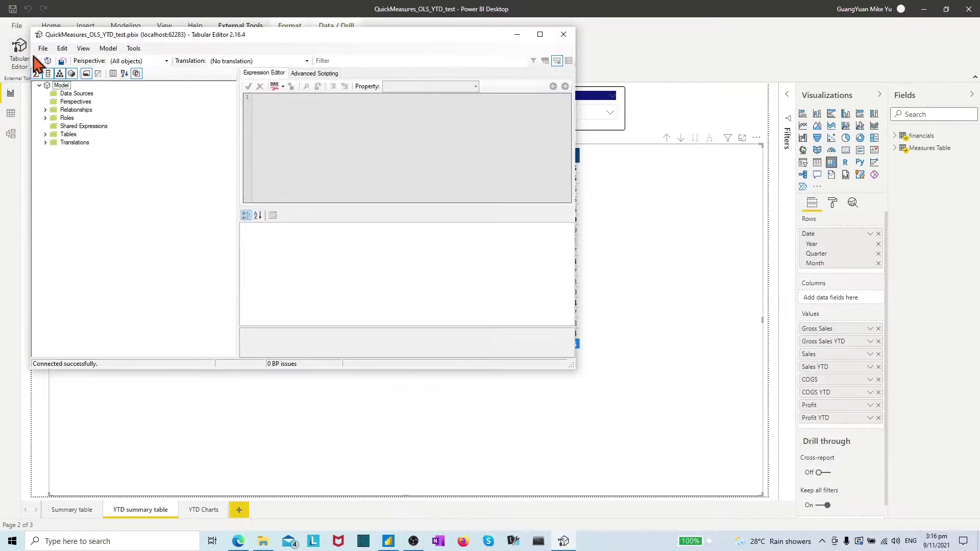
{"action": "left_click", "coordinate": [46, 118]}
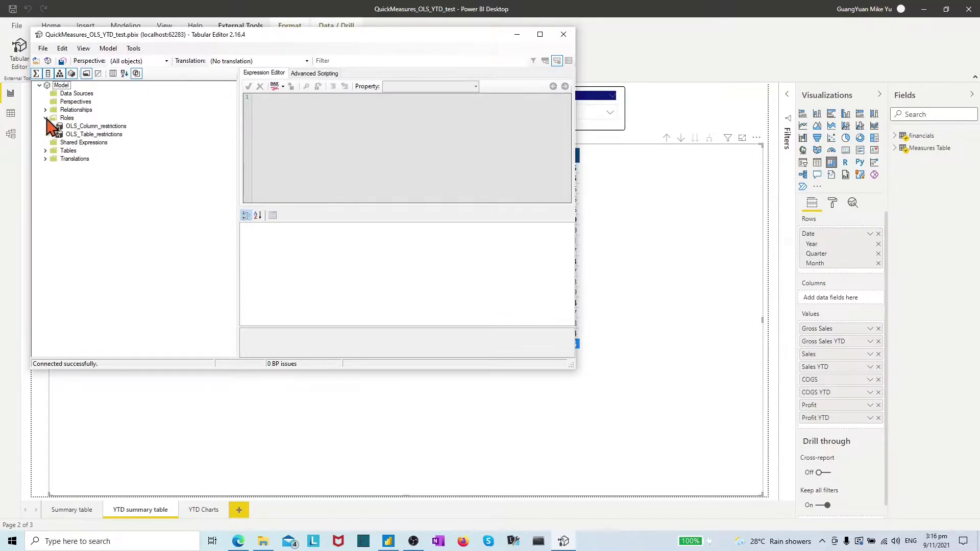
{"action": "left_click", "coordinate": [109, 127]}
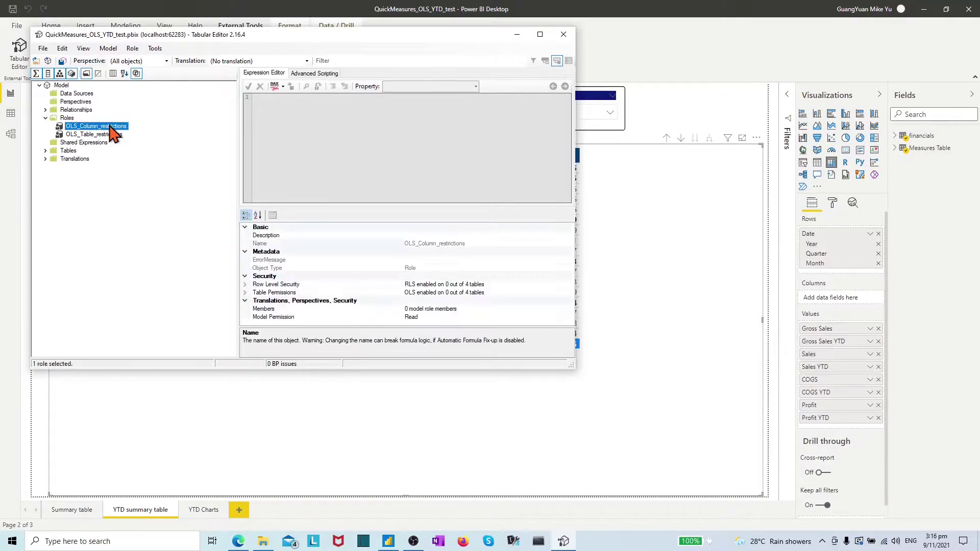
- Set the financials Profit column's object-level security to None for OLS_Column_restrictions
{"action": "left_click", "coordinate": [46, 151]}
{"action": "left_click", "coordinate": [52, 167]}
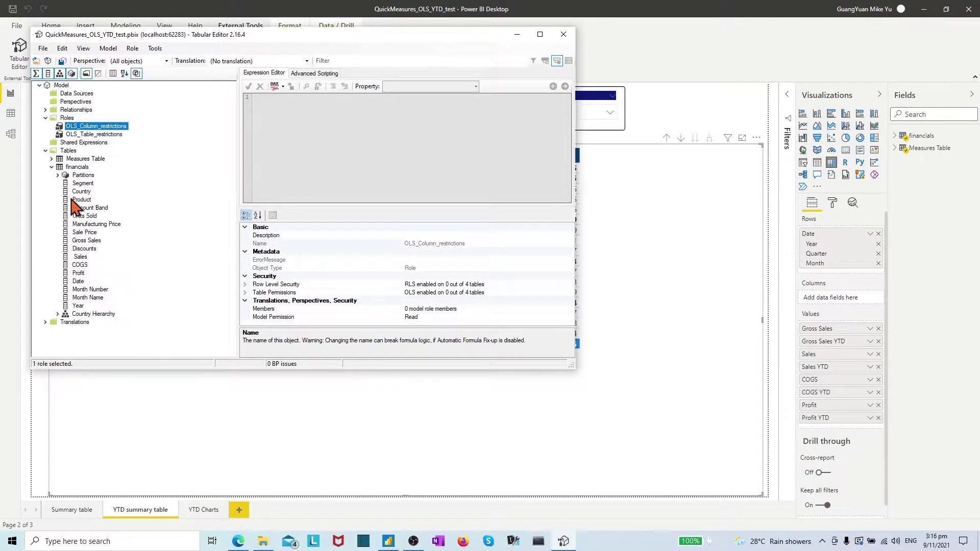
{"action": "left_click", "coordinate": [78, 274]}
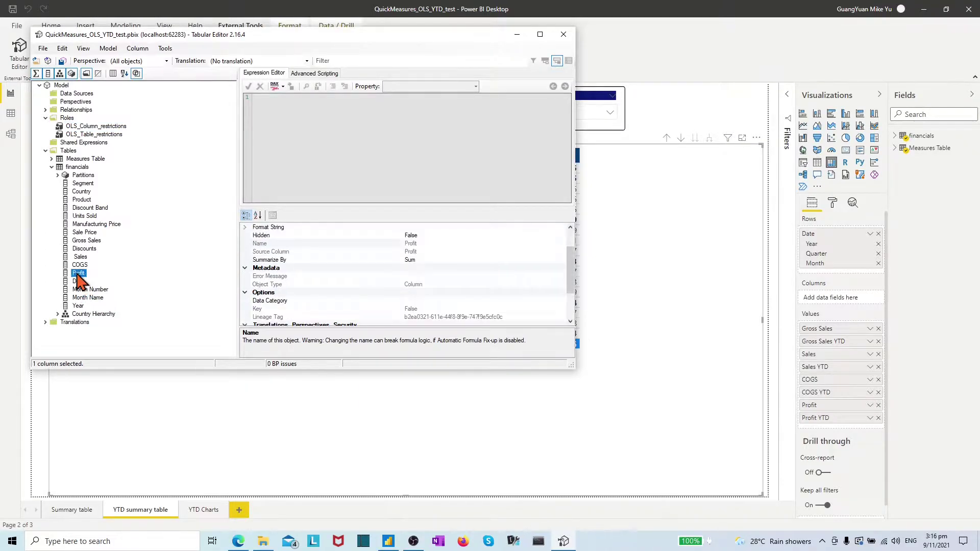
{"action": "scroll", "coordinate": [278, 255], "scroll_direction": "down", "scroll_amount": 2}
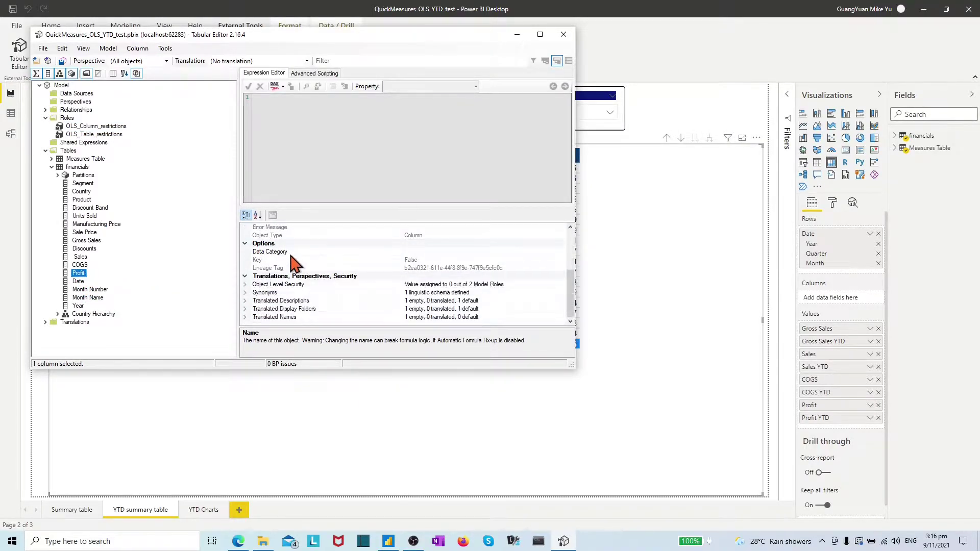
{"action": "left_click", "coordinate": [246, 285]}
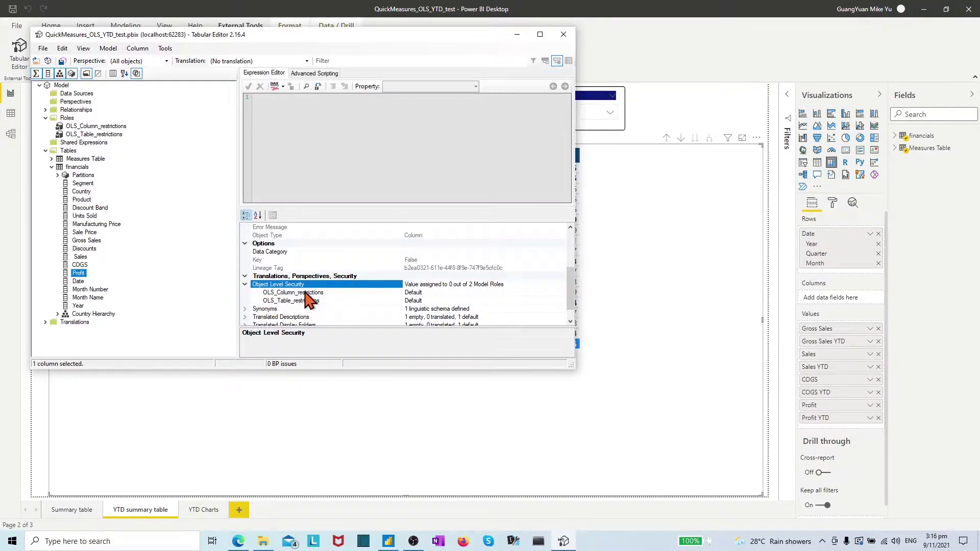
{"action": "left_click", "coordinate": [426, 292]}
{"action": "left_click", "coordinate": [561, 292]}
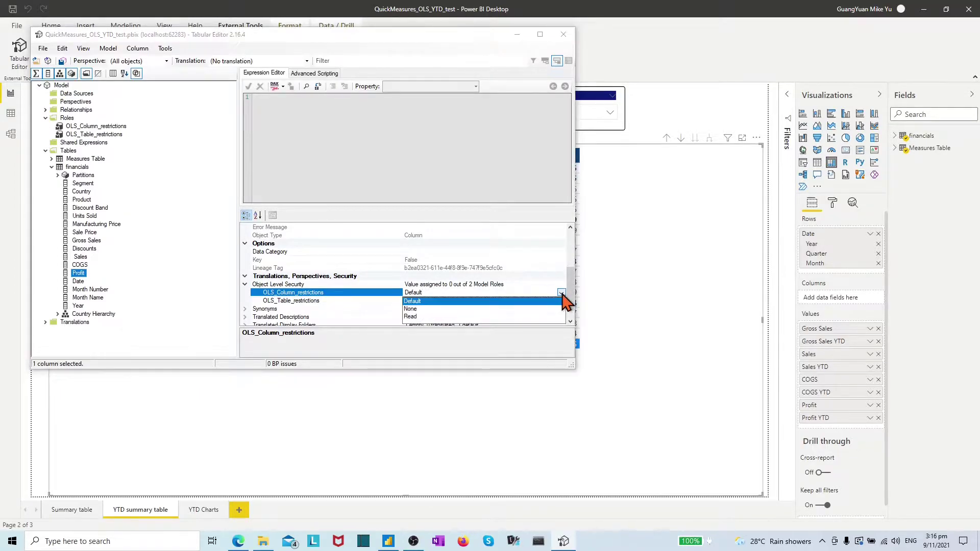
{"action": "left_click", "coordinate": [414, 308]}
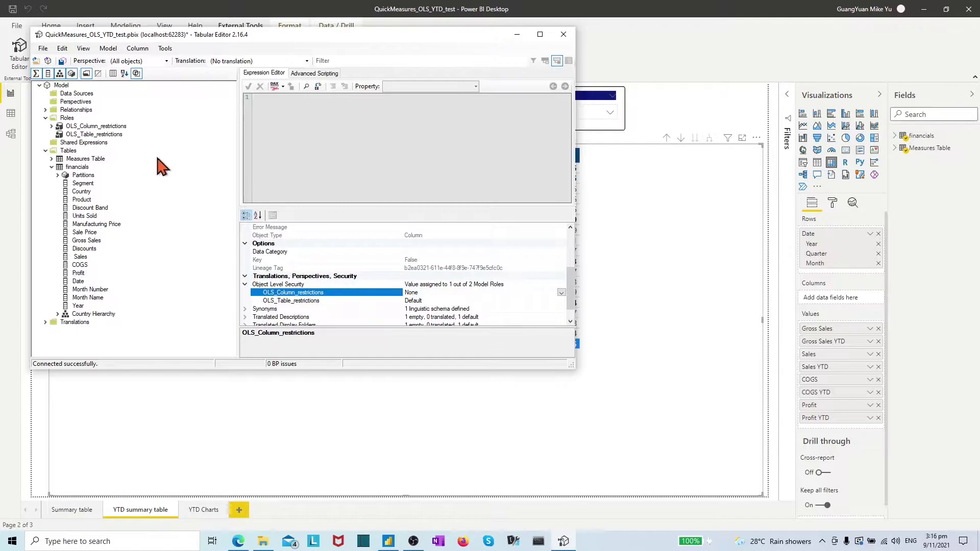
- Set the OLS_Table_restrictions role's permission on the financials table to None
{"action": "left_click", "coordinate": [97, 134]}
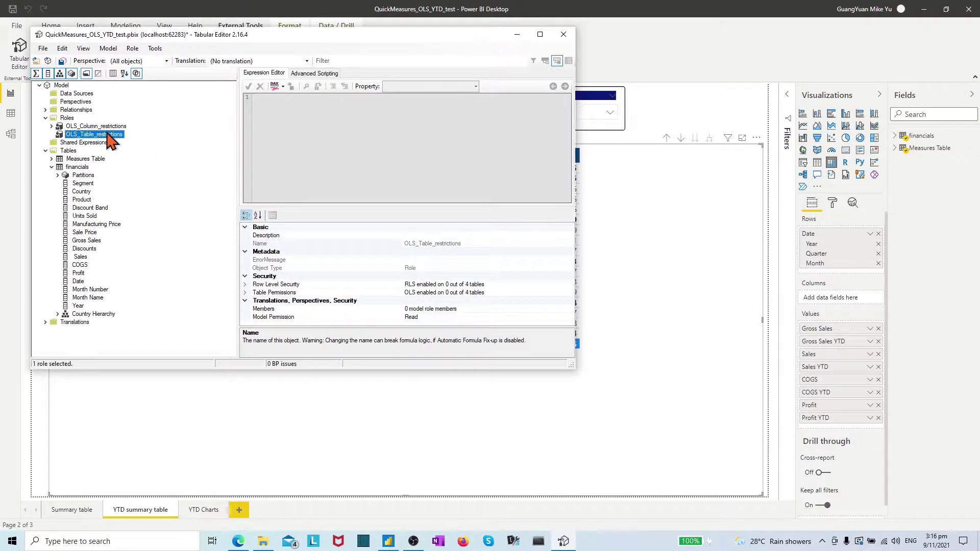
{"action": "left_click", "coordinate": [245, 293]}
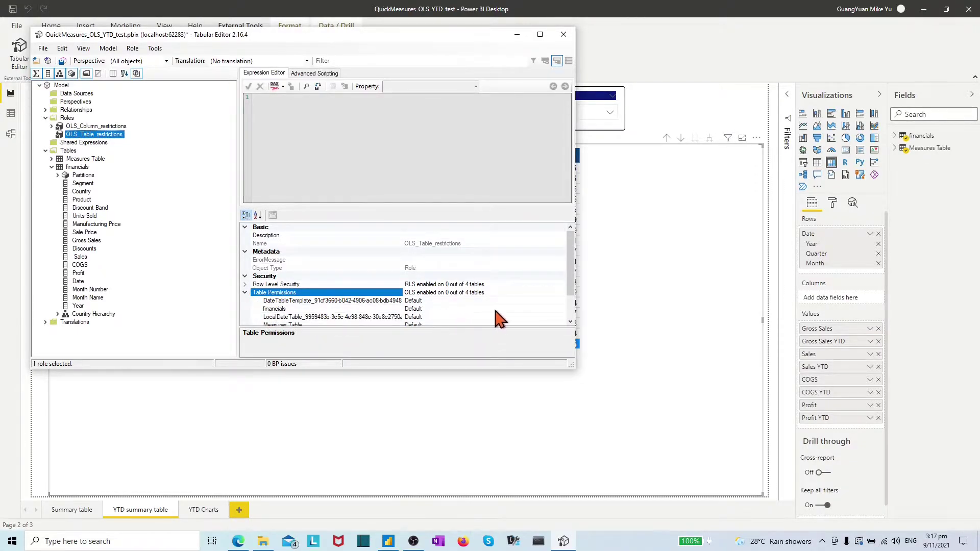
{"action": "left_click", "coordinate": [550, 308]}
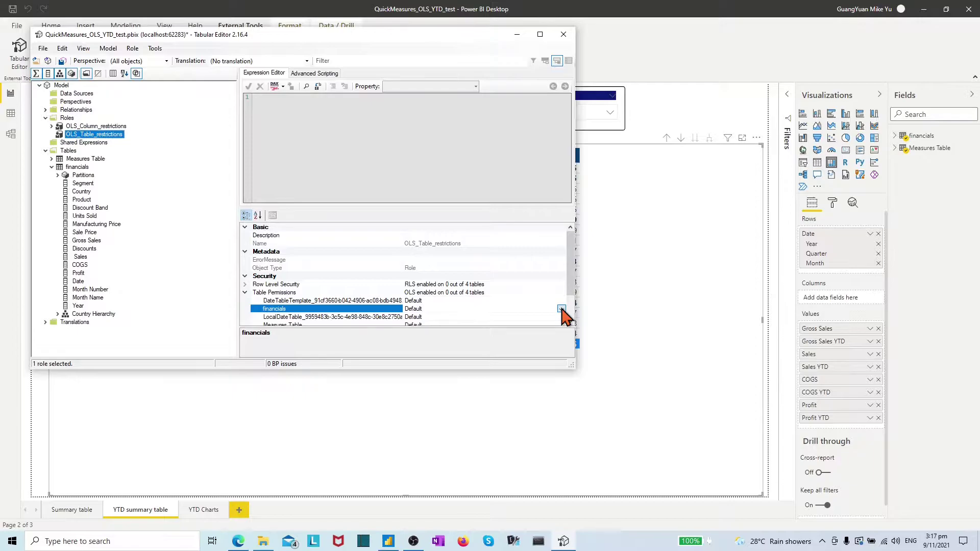
{"action": "left_click", "coordinate": [562, 308]}
{"action": "left_click", "coordinate": [411, 326]}
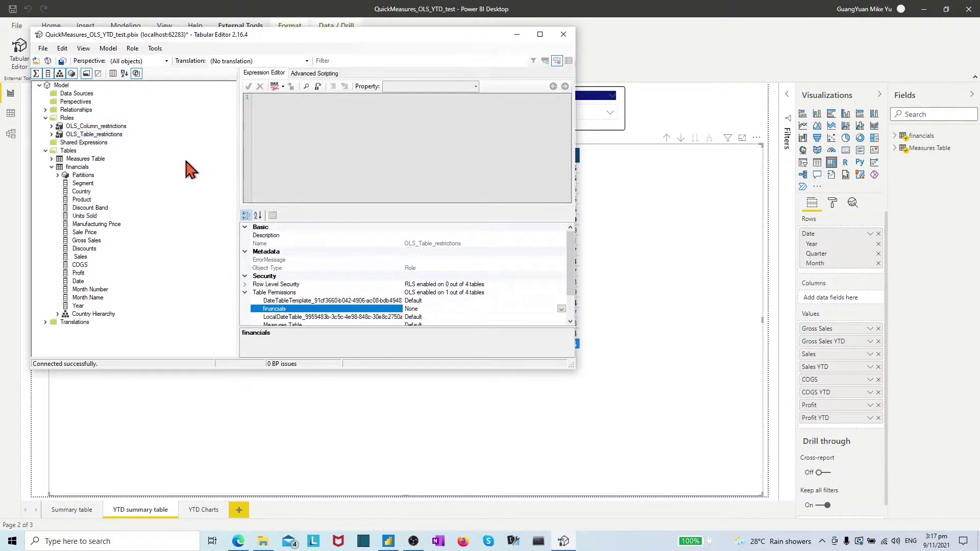
- Save the model changes and close Tabular Editor
{"action": "left_click", "coordinate": [44, 51]}
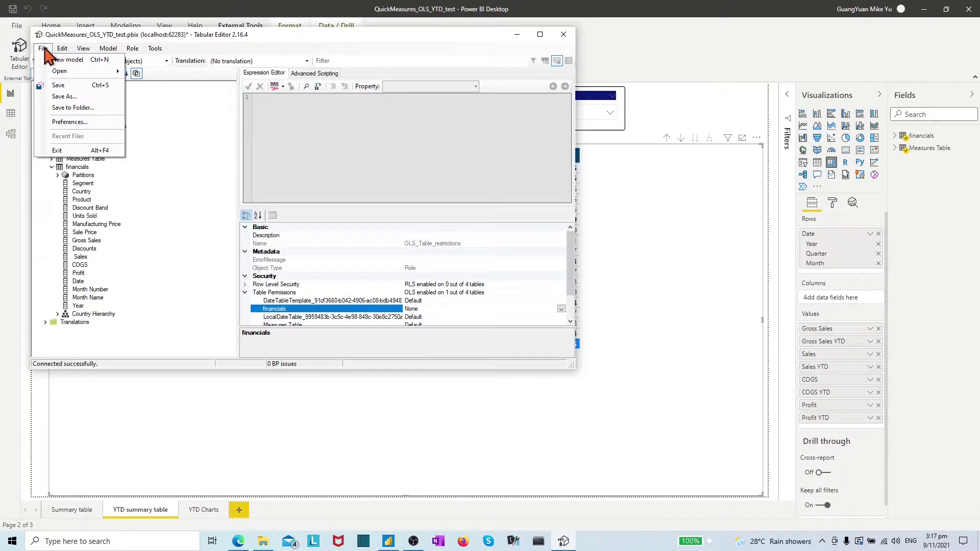
{"action": "left_click", "coordinate": [57, 86]}
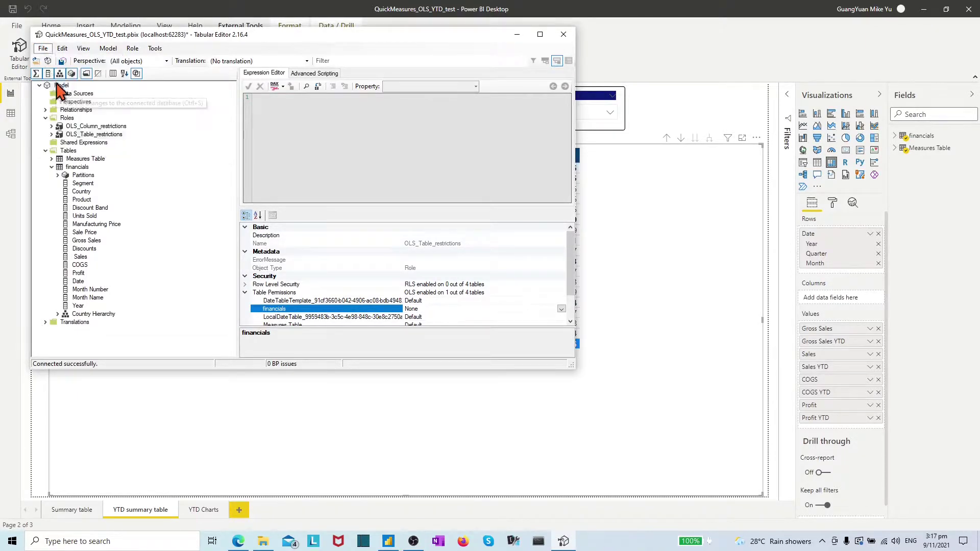
{"action": "left_click", "coordinate": [564, 34]}
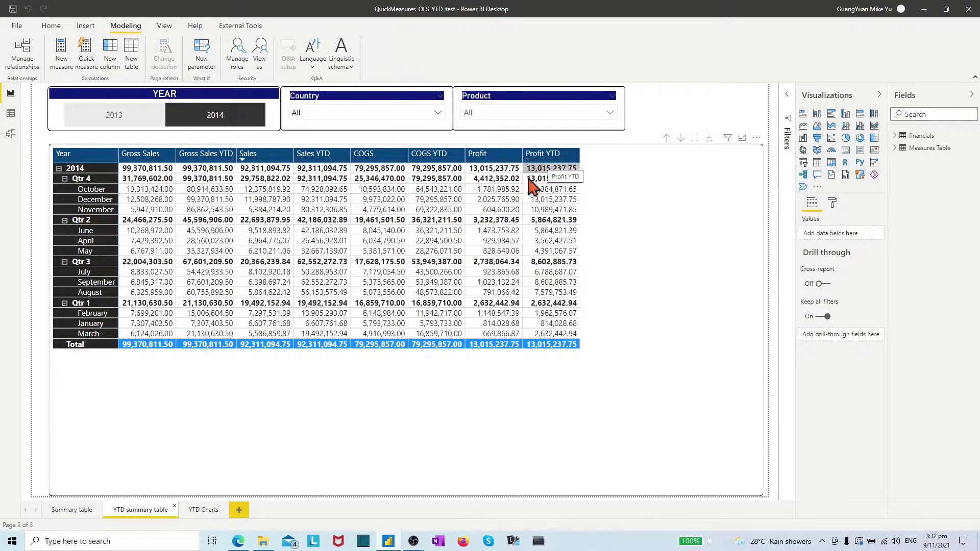
- On the YTD summary table page, hide Visualizations and expand the financials and Measures Table fields
{"action": "left_click", "coordinate": [203, 510]}
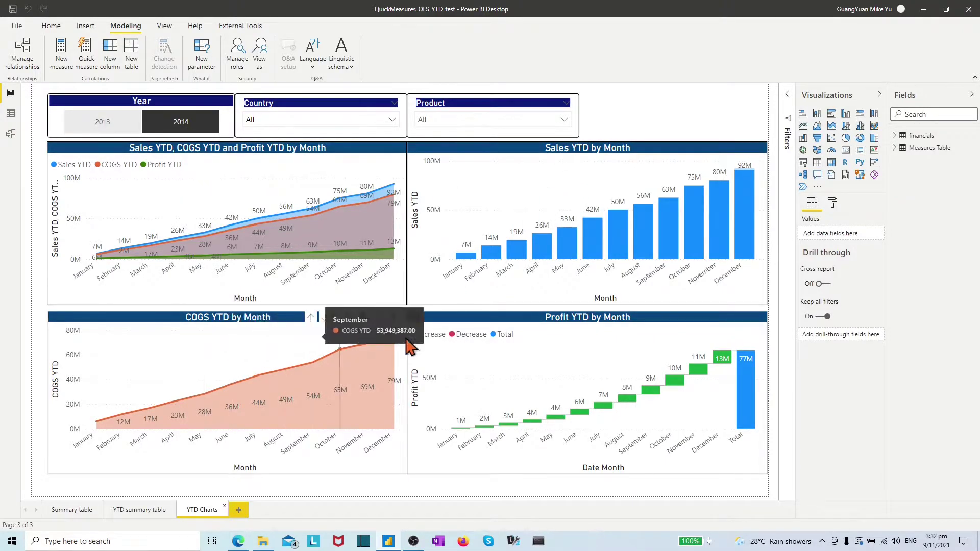
{"action": "left_click", "coordinate": [148, 510]}
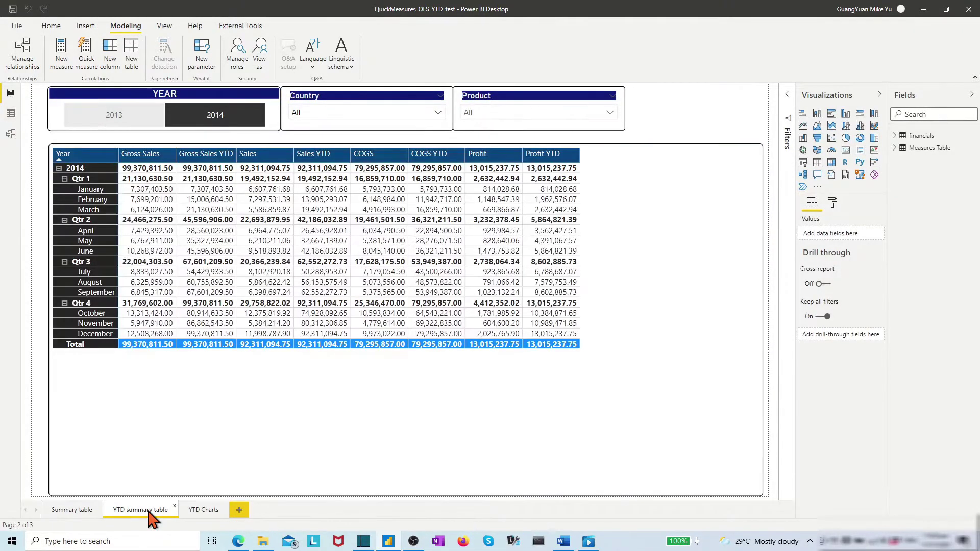
{"action": "left_click", "coordinate": [878, 94]}
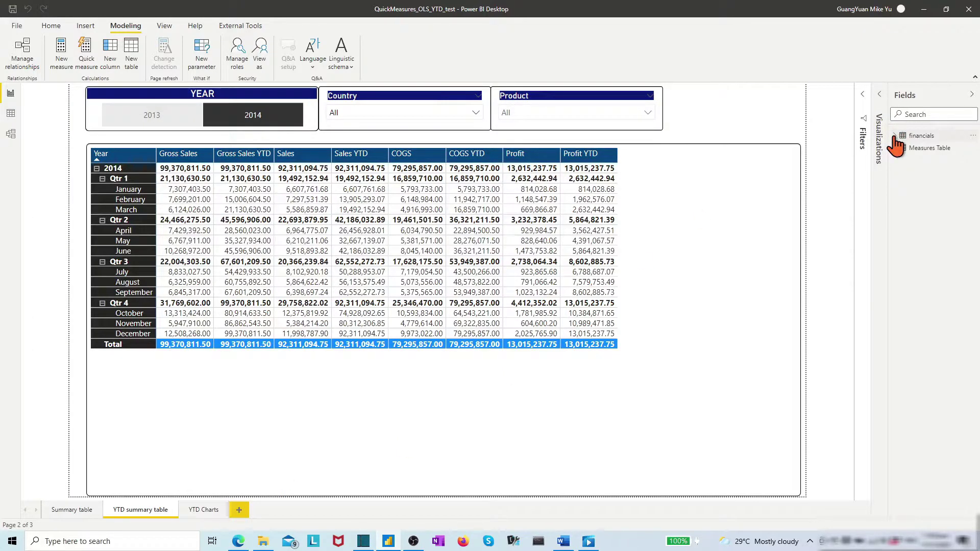
{"action": "left_click", "coordinate": [894, 136]}
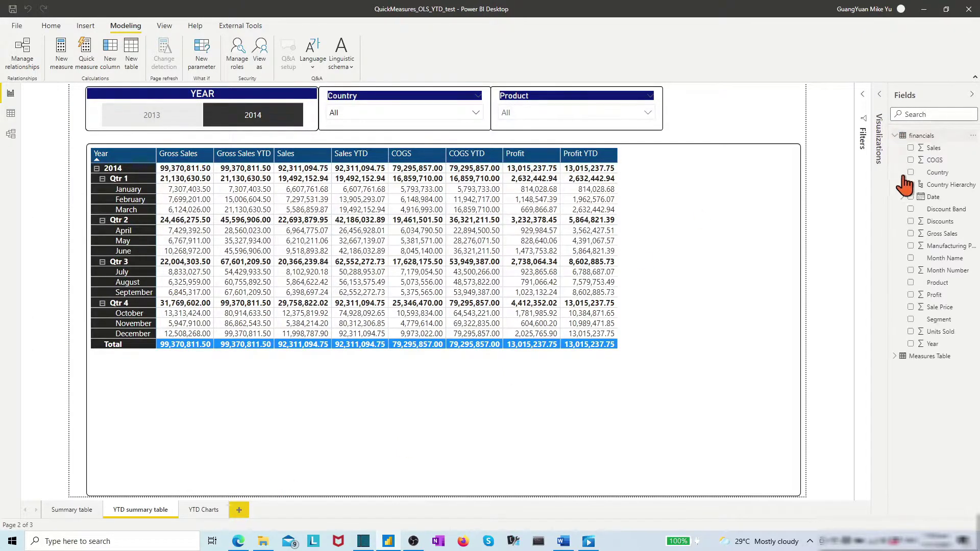
{"action": "left_click", "coordinate": [896, 357]}
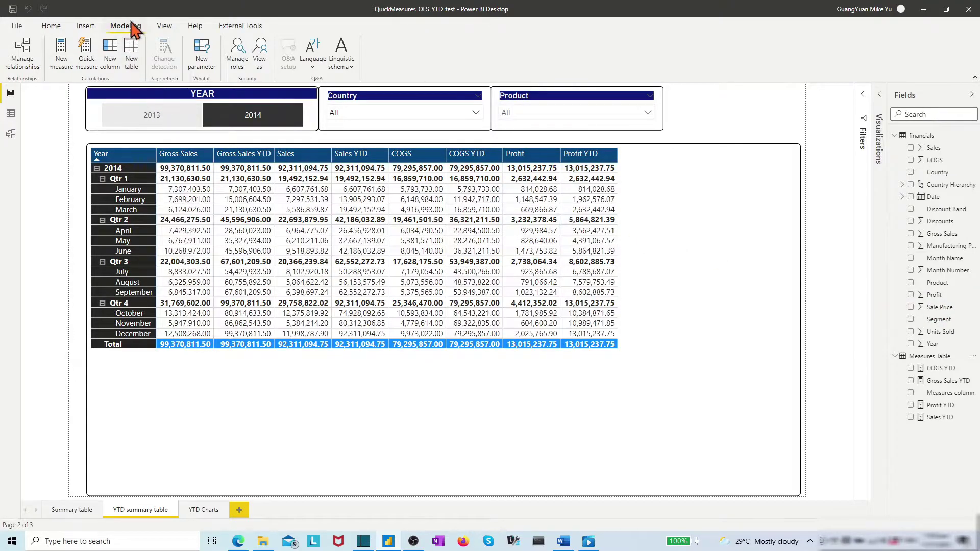
{"action": "left_click", "coordinate": [261, 65]}
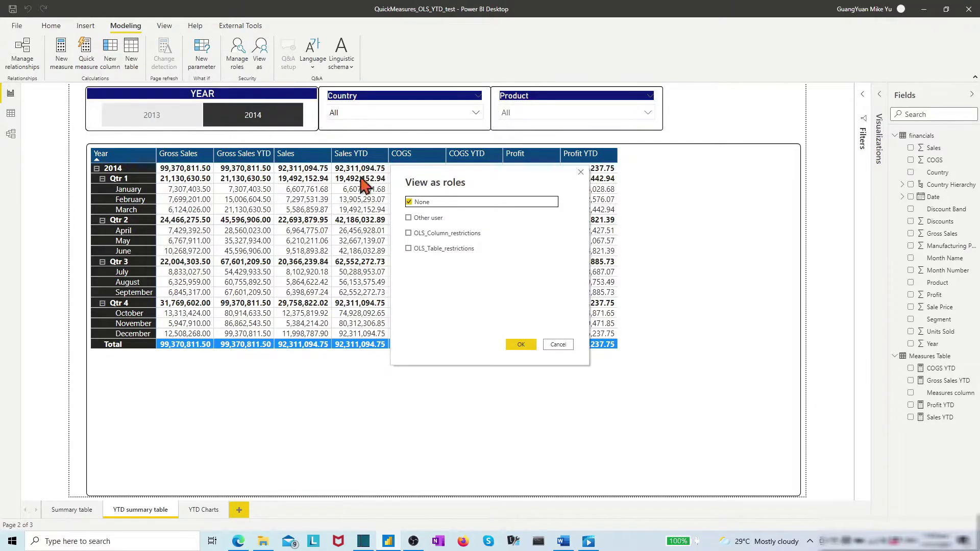
{"action": "left_click", "coordinate": [409, 233]}
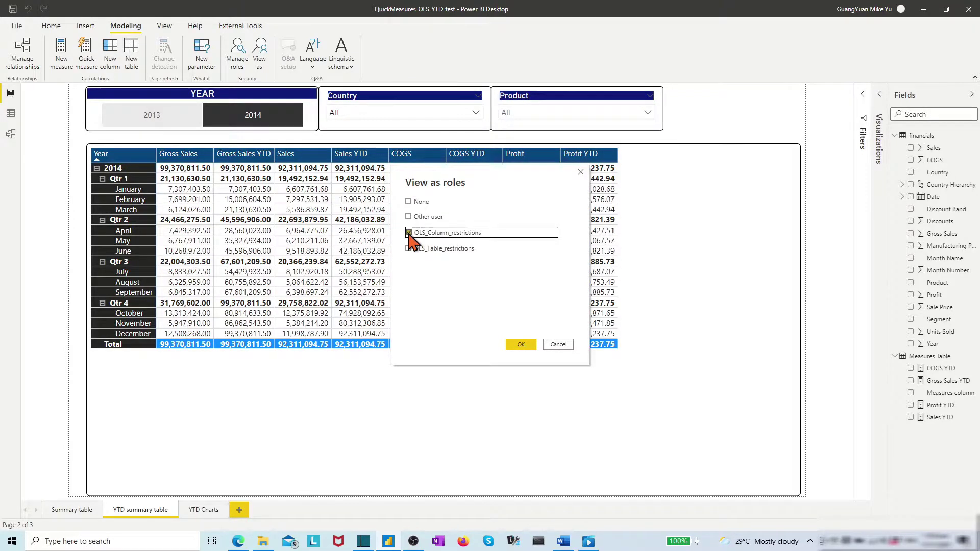
{"action": "left_click", "coordinate": [526, 345]}
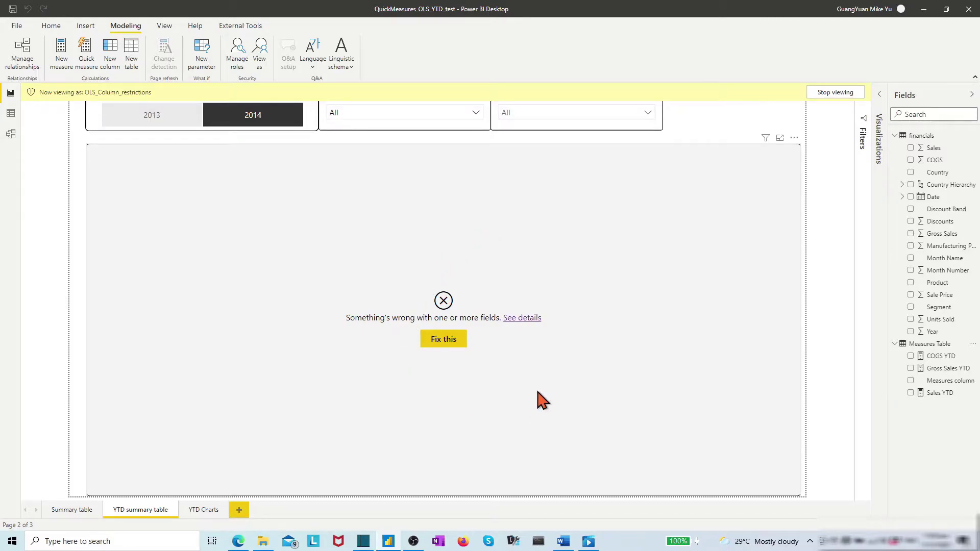
{"action": "left_click", "coordinate": [204, 510]}
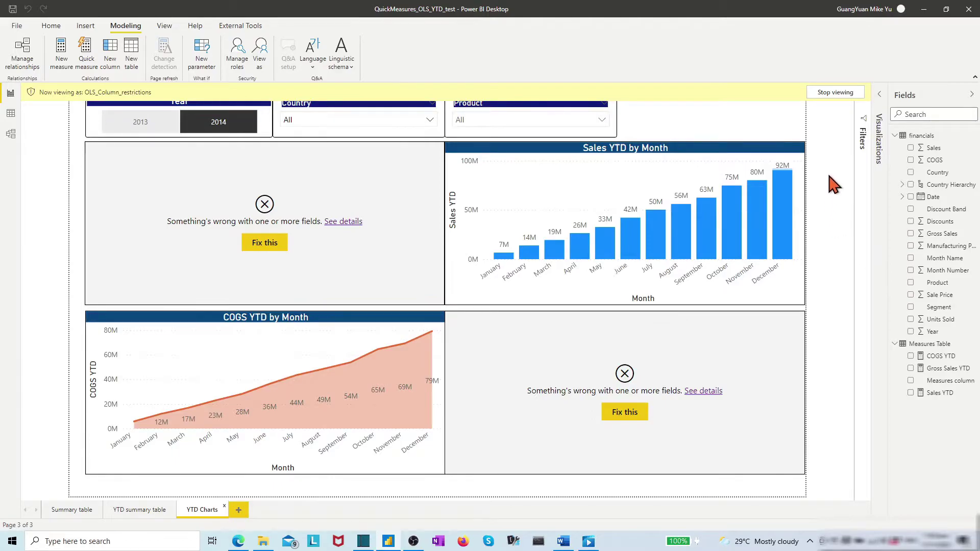
{"action": "left_click", "coordinate": [834, 93]}
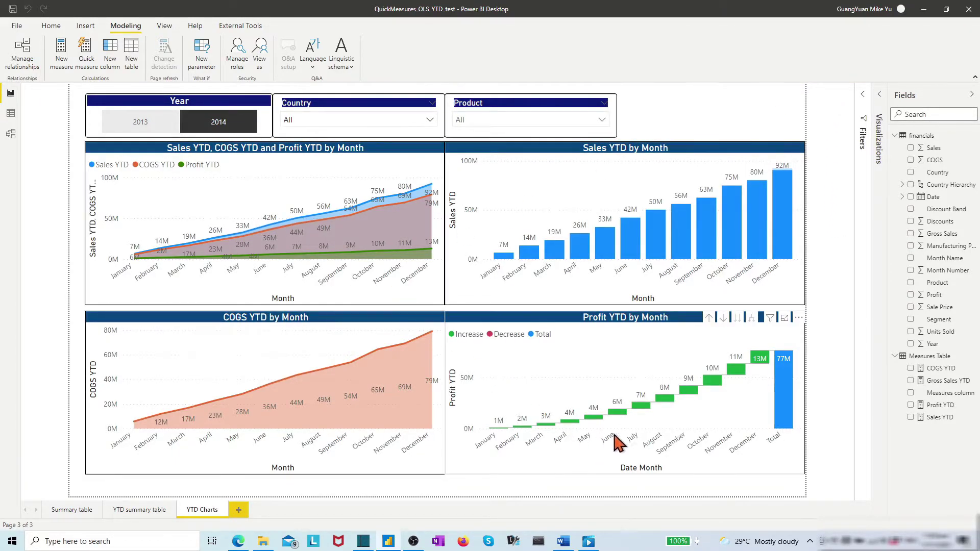
{"action": "left_click", "coordinate": [143, 510]}
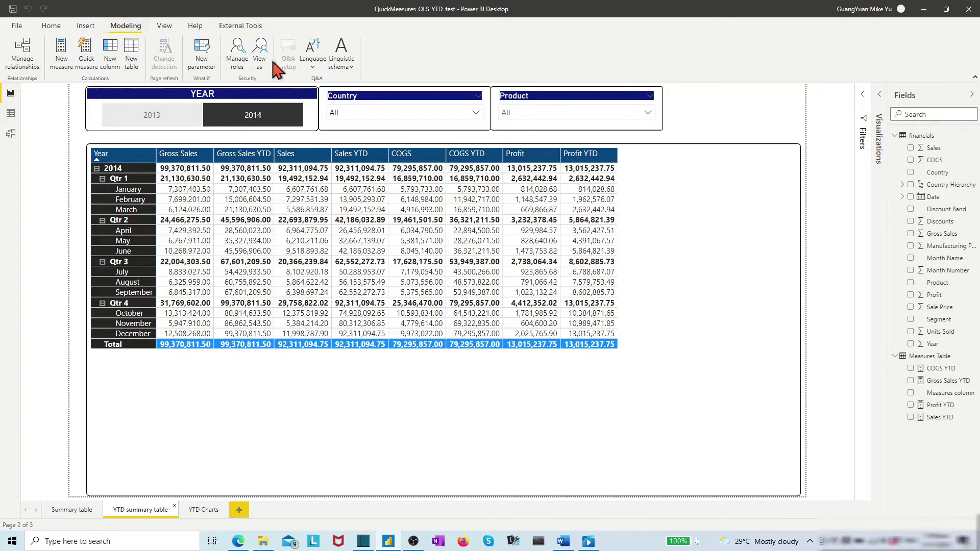
- View the report as the OLS_Table_restrictions role
{"action": "left_click", "coordinate": [260, 51]}
{"action": "left_click", "coordinate": [409, 248]}
{"action": "left_click", "coordinate": [409, 249]}
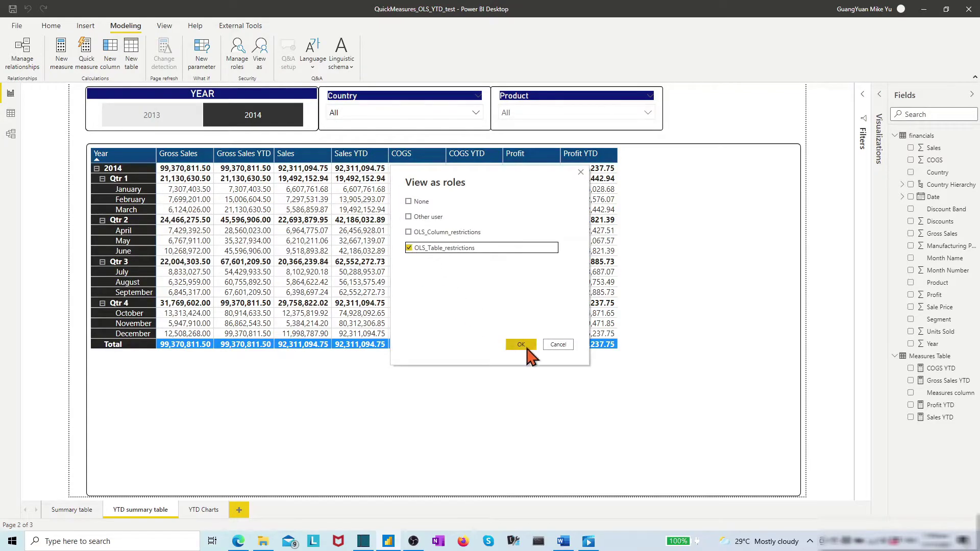
{"action": "left_click", "coordinate": [521, 345]}
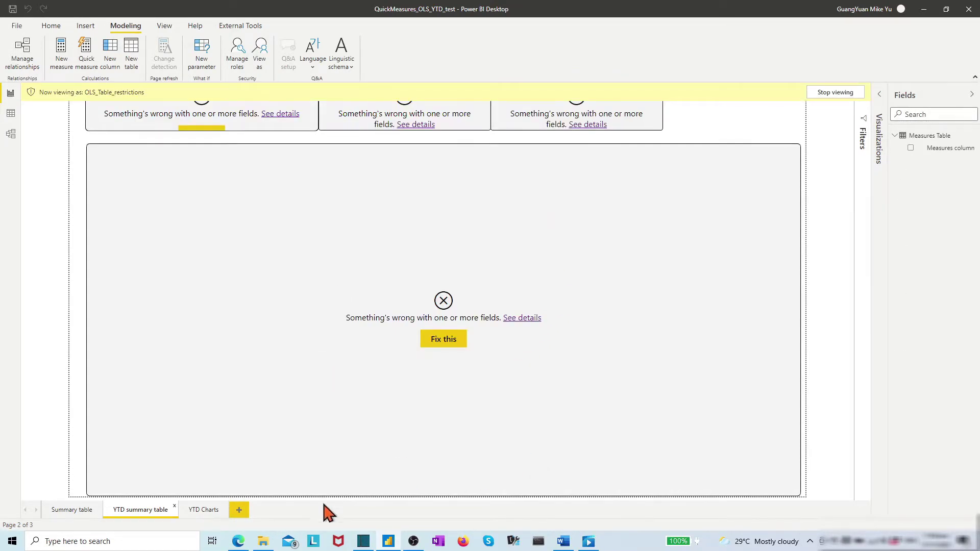
- Check the YTD Charts page, stop viewing as the role, and return to YTD summary table
{"action": "left_click", "coordinate": [208, 513]}
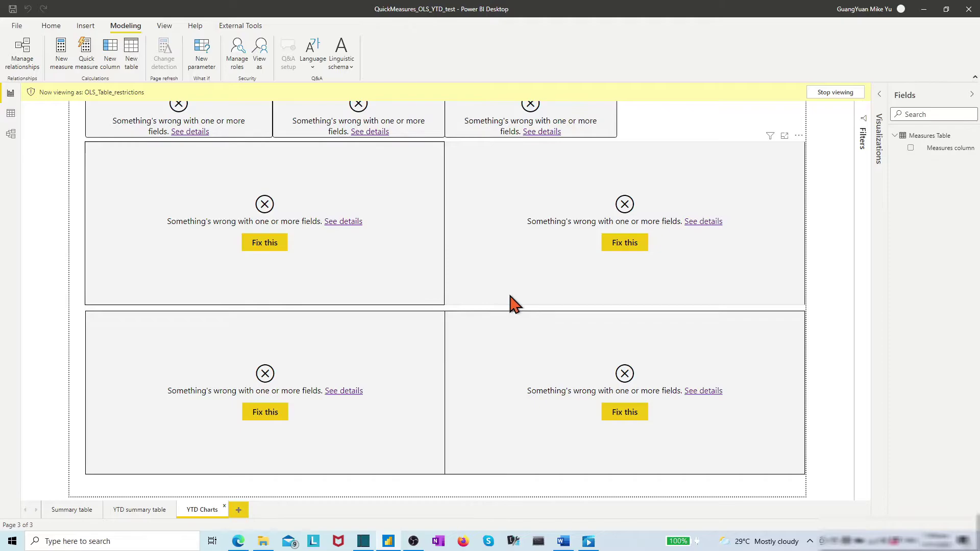
{"action": "left_click", "coordinate": [834, 93]}
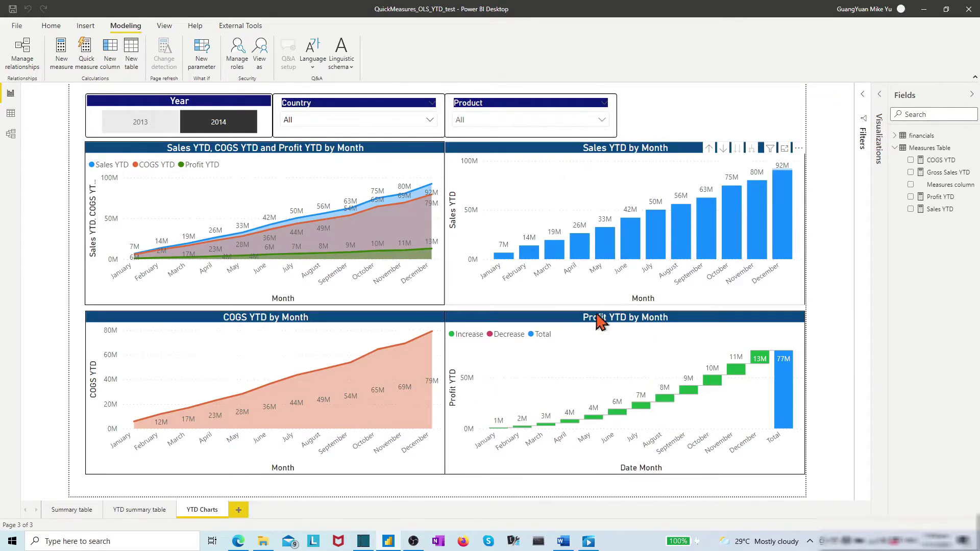
{"action": "left_click", "coordinate": [146, 510]}
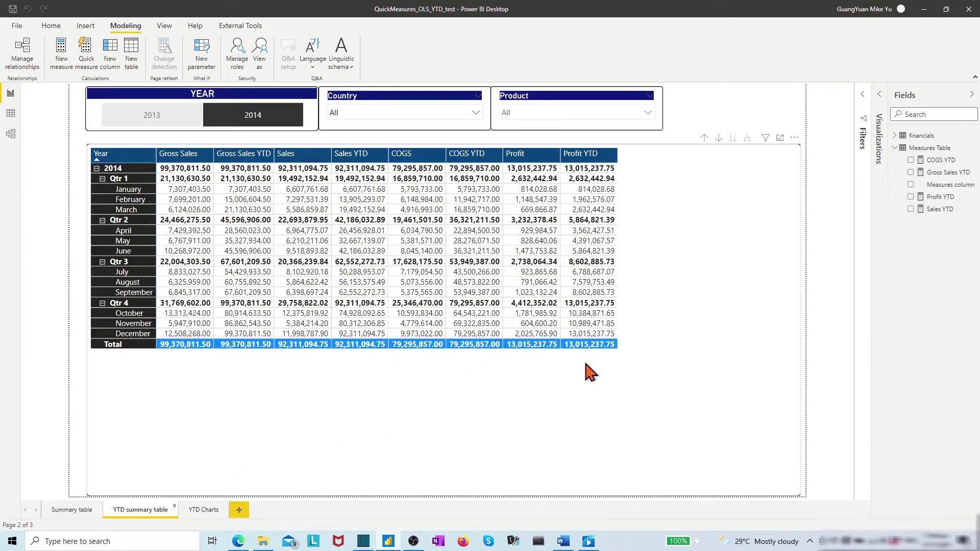
{"action": "left_click", "coordinate": [895, 135]}
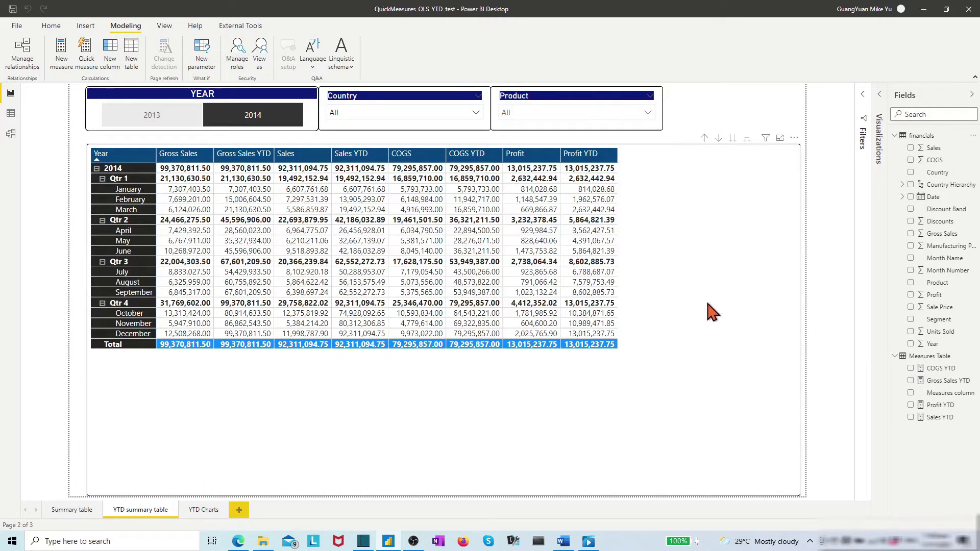
- Collapse both field tables and bring back the Visualizations pane
{"action": "left_click", "coordinate": [895, 135]}
{"action": "left_click", "coordinate": [895, 148]}
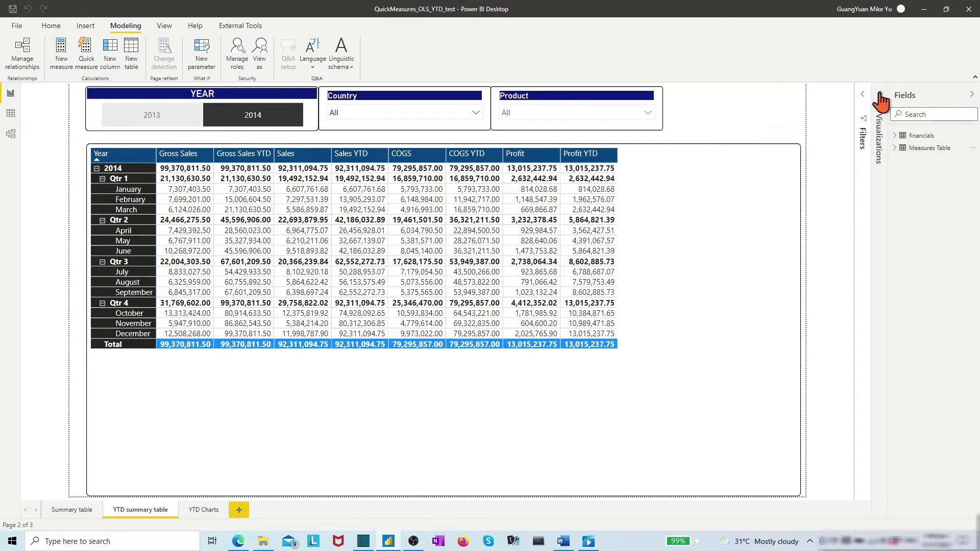
{"action": "left_click", "coordinate": [879, 100]}
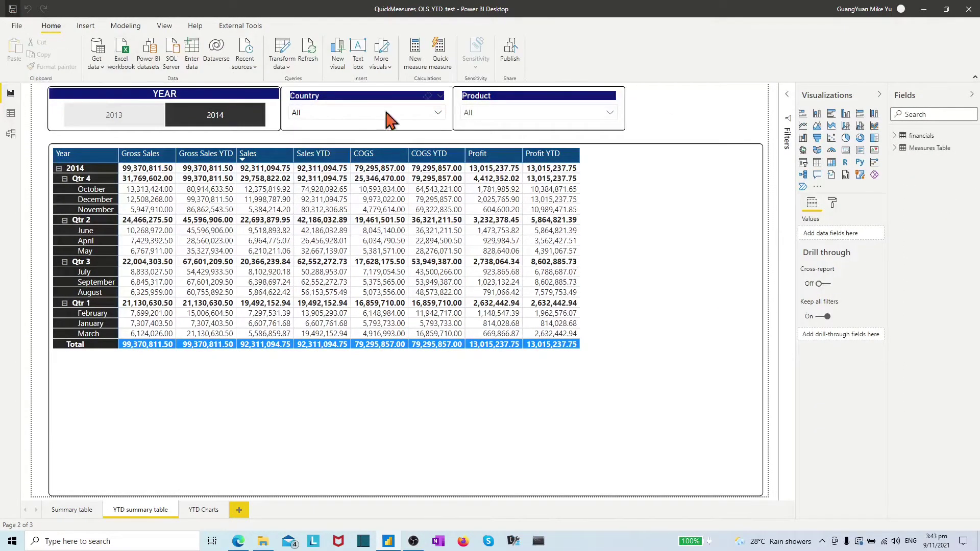
- Publish to Power BI Report Developments, replace the existing dataset, and open it in Power BI
{"action": "left_click", "coordinate": [511, 54]}
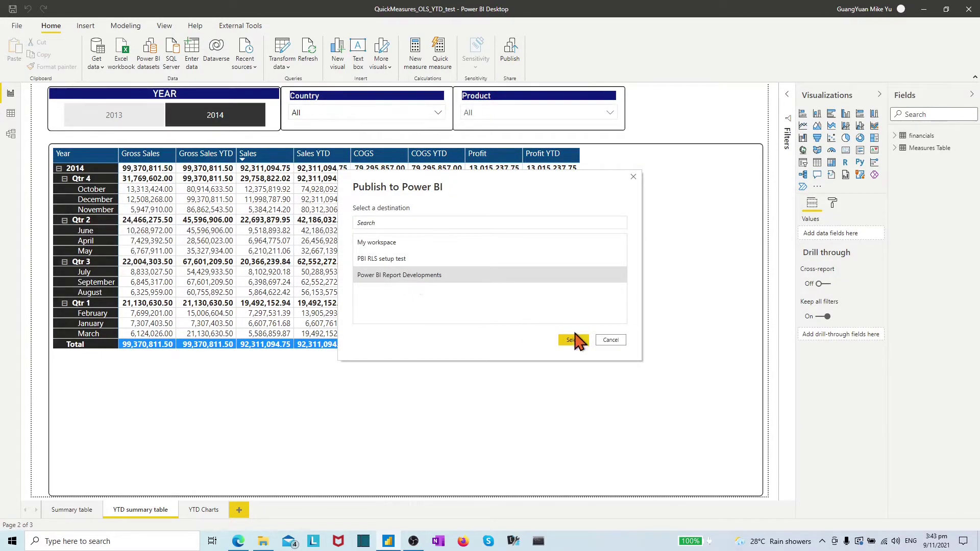
{"action": "left_click", "coordinate": [573, 339]}
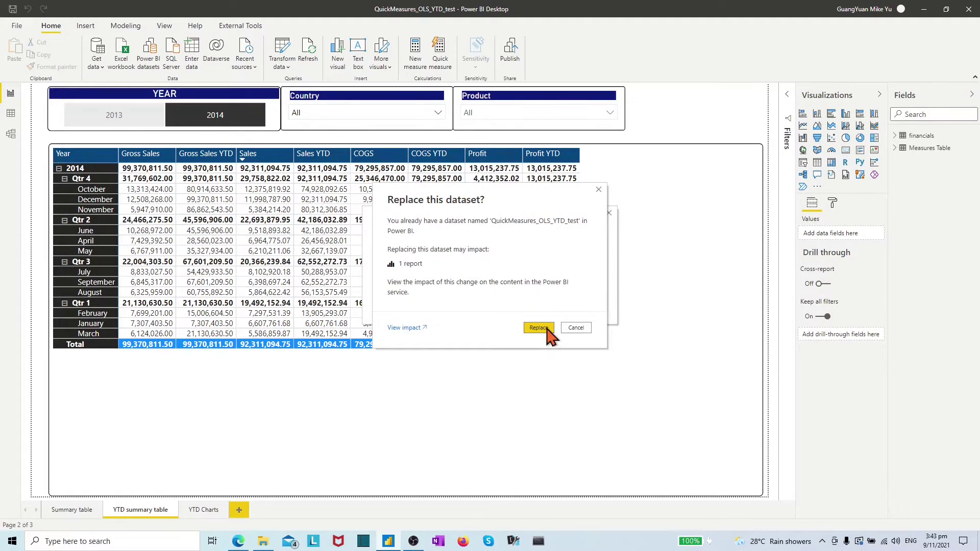
{"action": "left_click", "coordinate": [546, 328]}
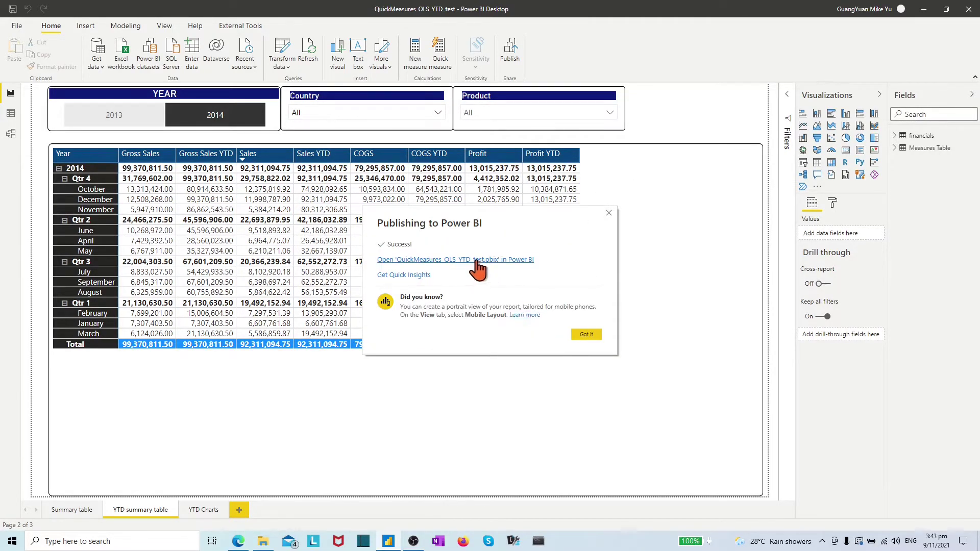
{"action": "left_click", "coordinate": [473, 260]}
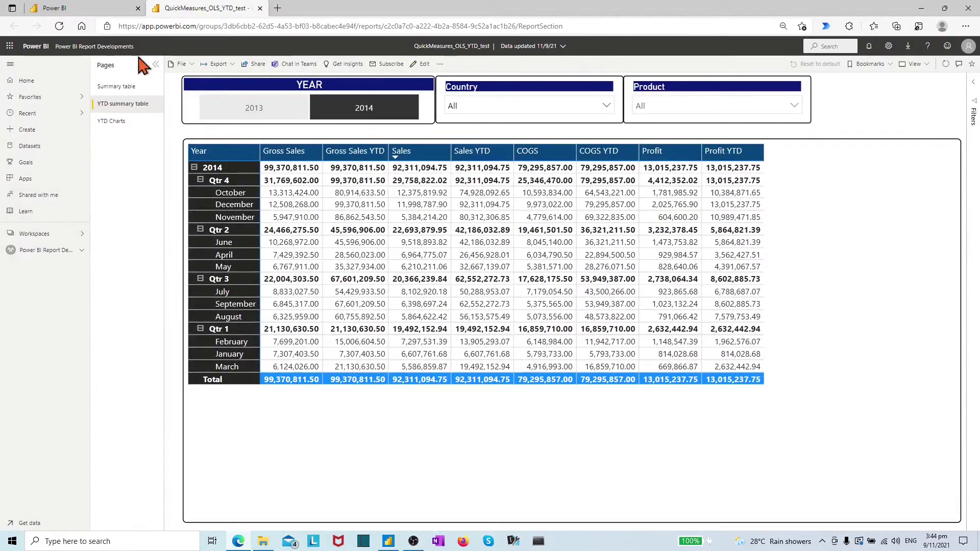
- Open Security for the QuickMeasures_OLS_YTD_test dataset, review the OLS_Table_restrictions members, then go back
{"action": "left_click", "coordinate": [95, 46]}
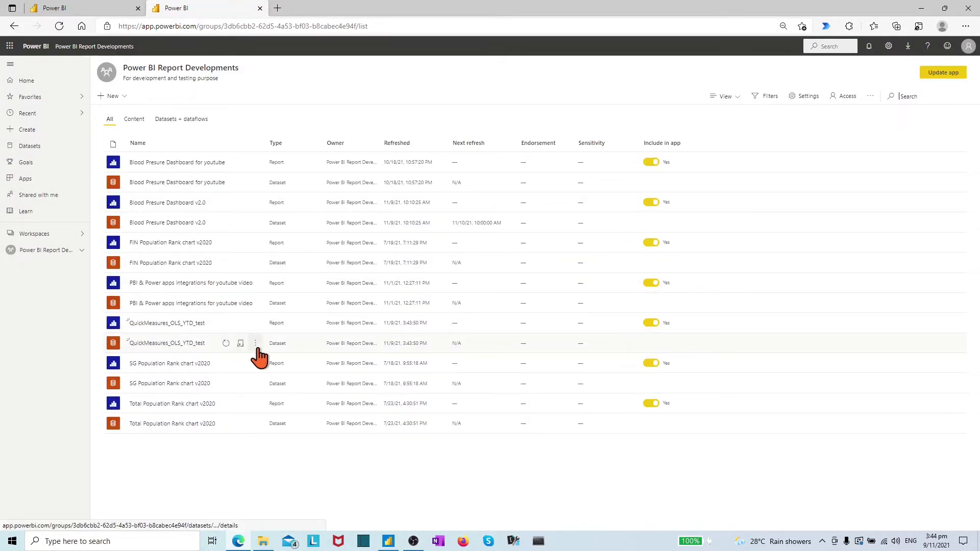
{"action": "left_click", "coordinate": [256, 344]}
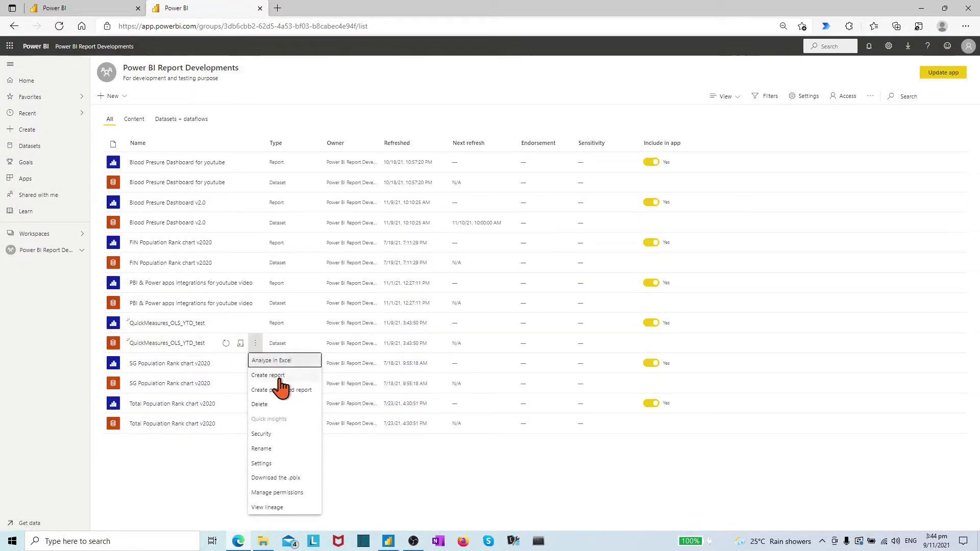
{"action": "left_click", "coordinate": [261, 434]}
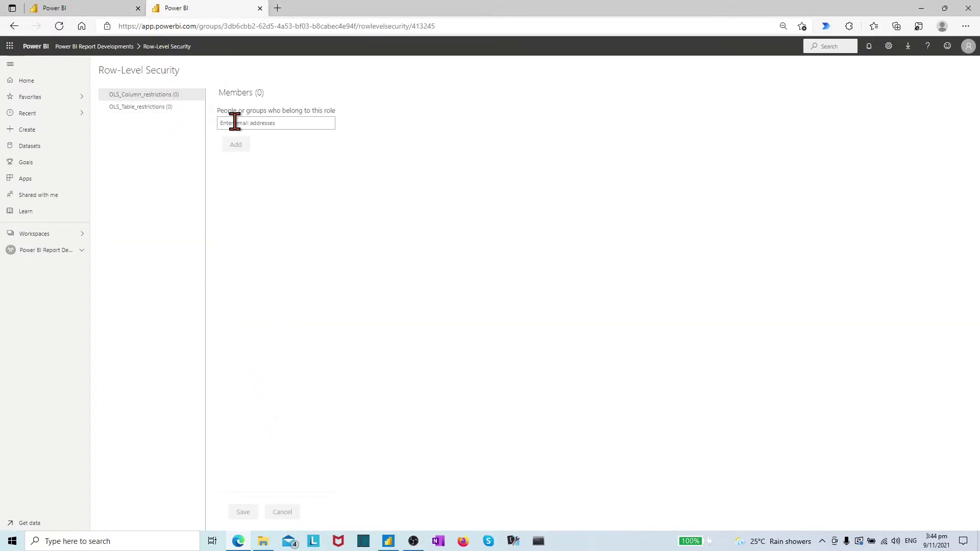
{"action": "left_click", "coordinate": [164, 108]}
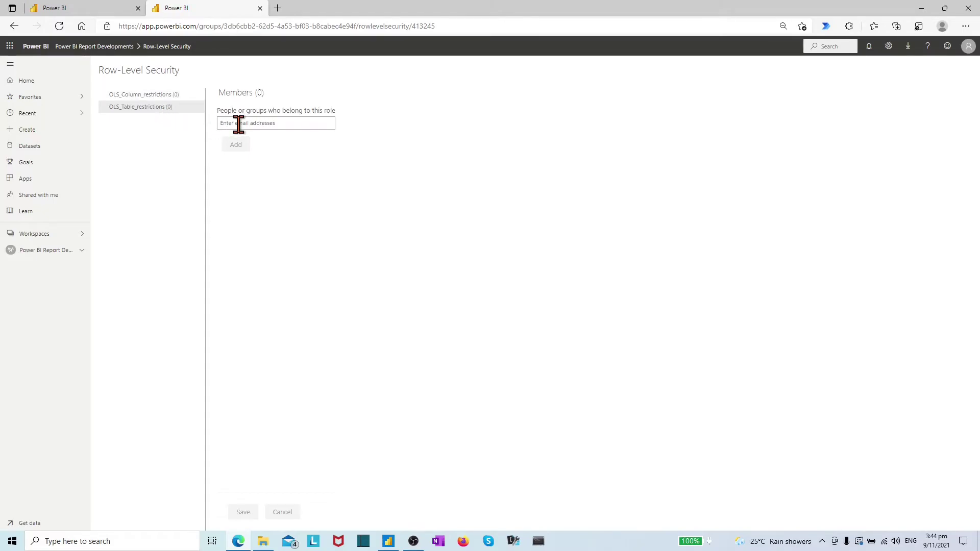
{"action": "left_click", "coordinate": [14, 26]}
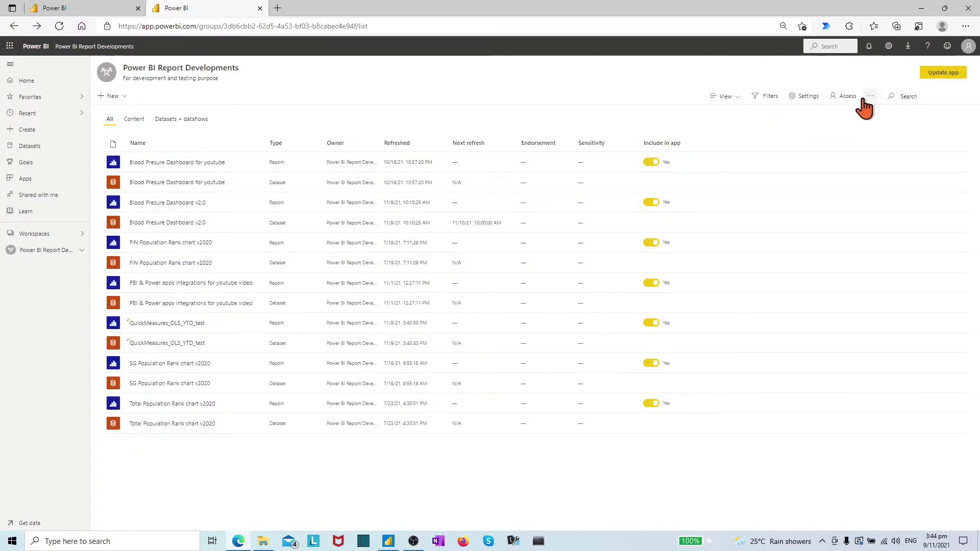
- Open the workspace Access settings and choose Viewer as the permission level
{"action": "left_click", "coordinate": [844, 97]}
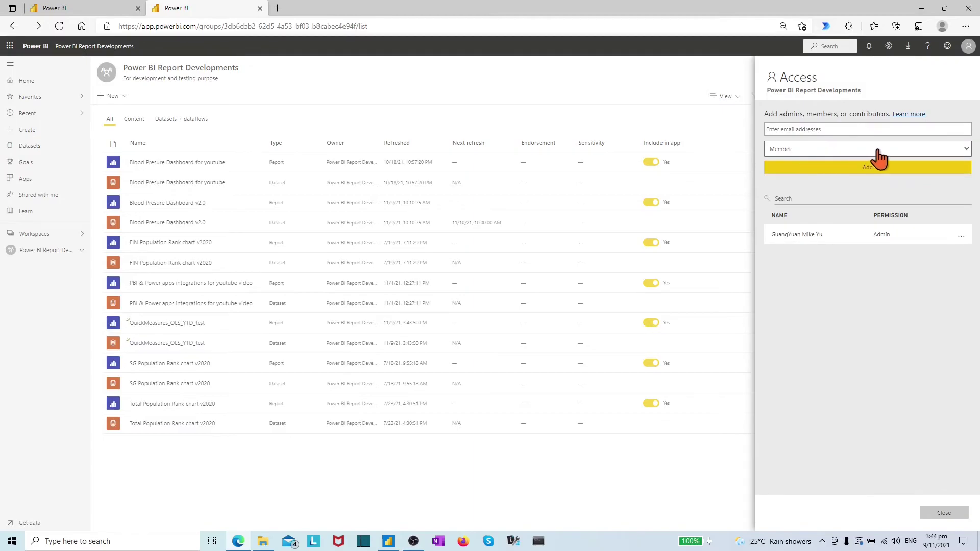
{"action": "left_click", "coordinate": [965, 149]}
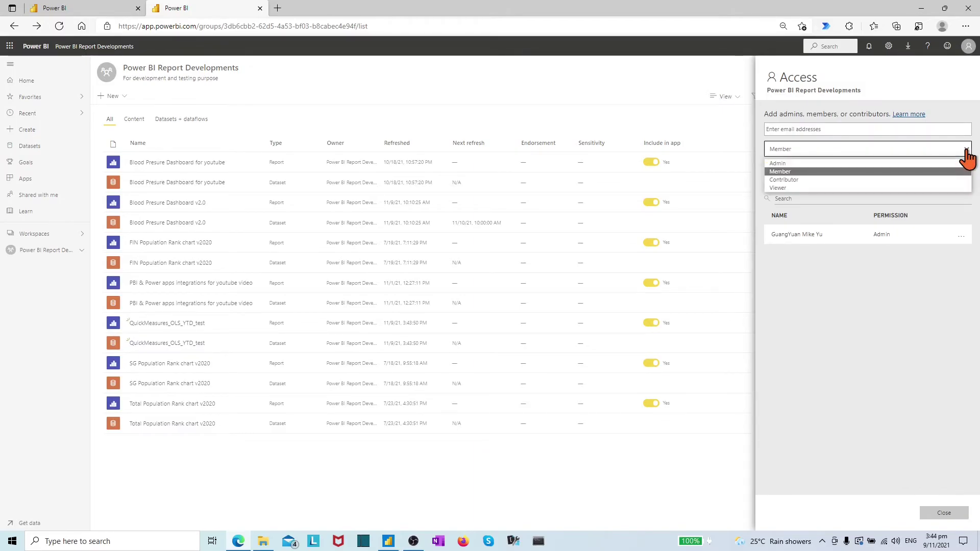
{"action": "left_click", "coordinate": [842, 188]}
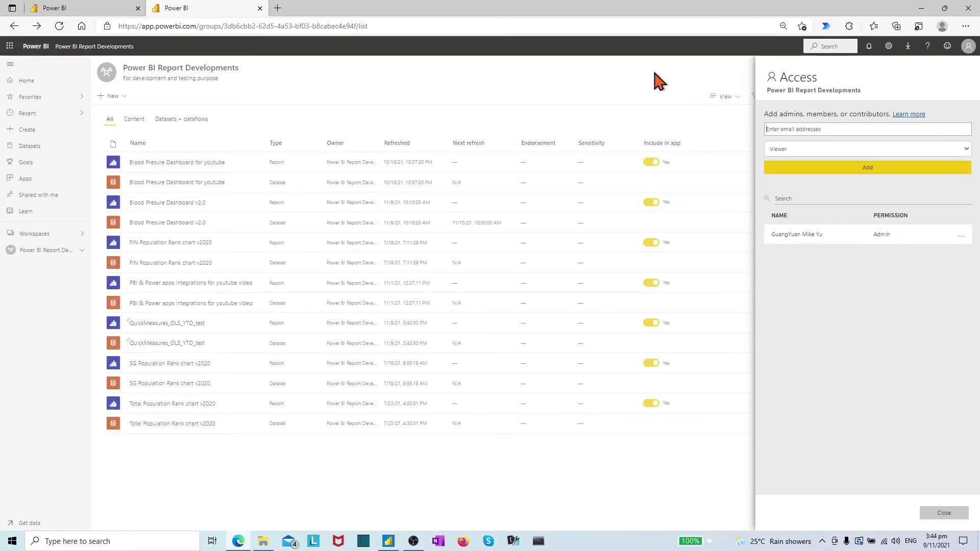
{"action": "left_click", "coordinate": [658, 81]}
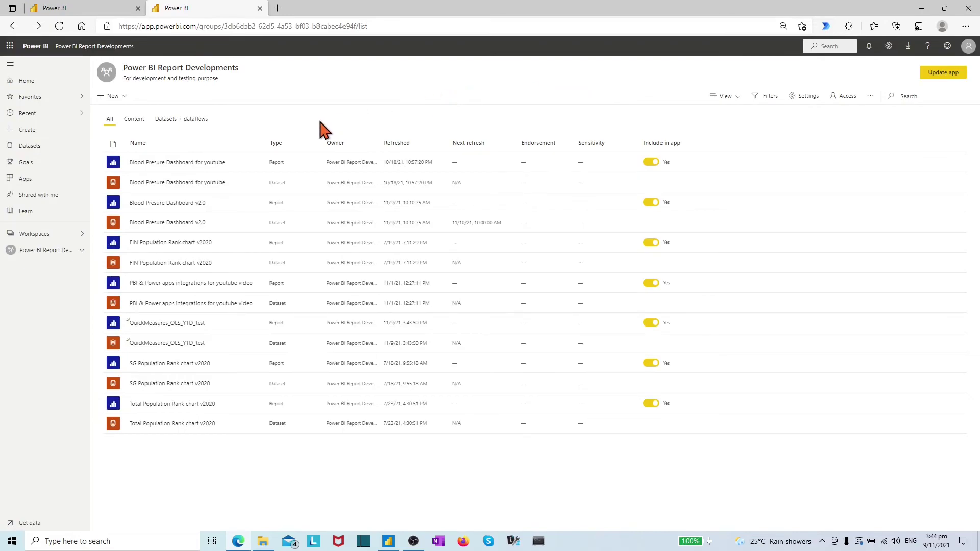